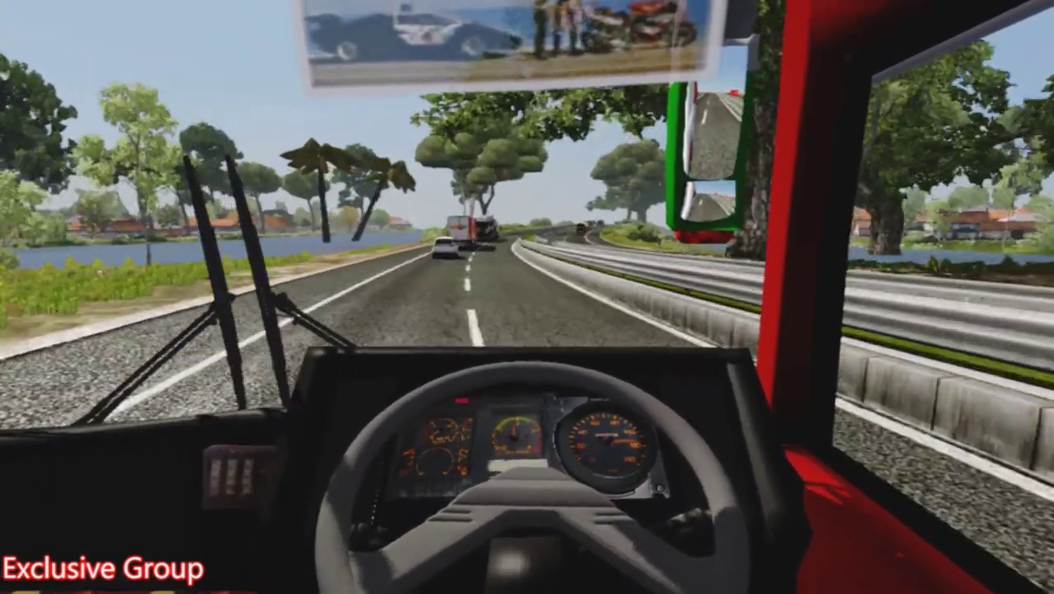
key(2)
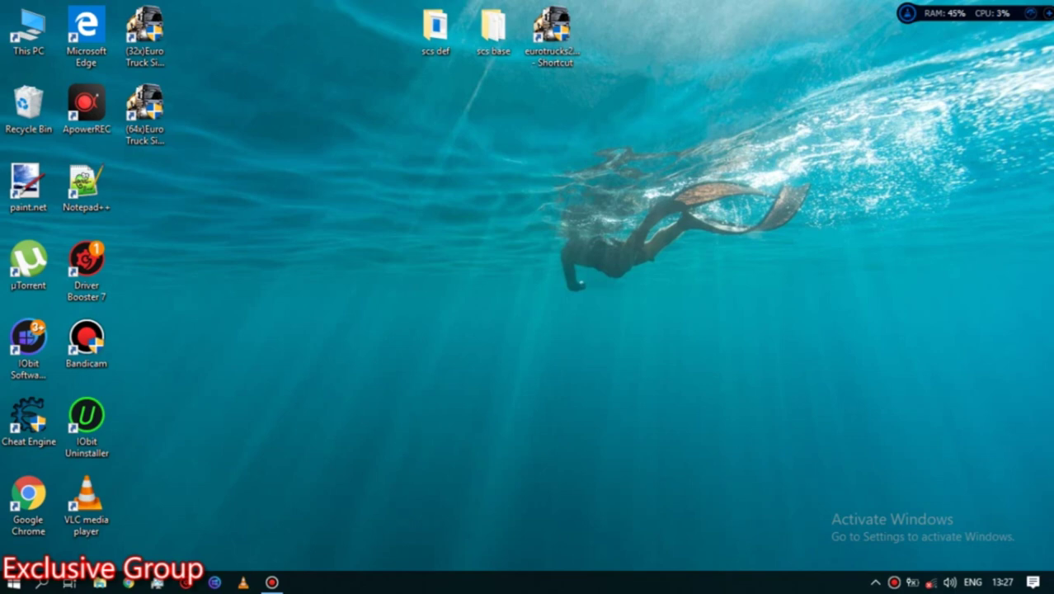
Browse from This PC to New Volume (F:) > game > Euro Truck Simulator 2 > bin > win_x64 and select eurotrucks2.exe
click(28, 32)
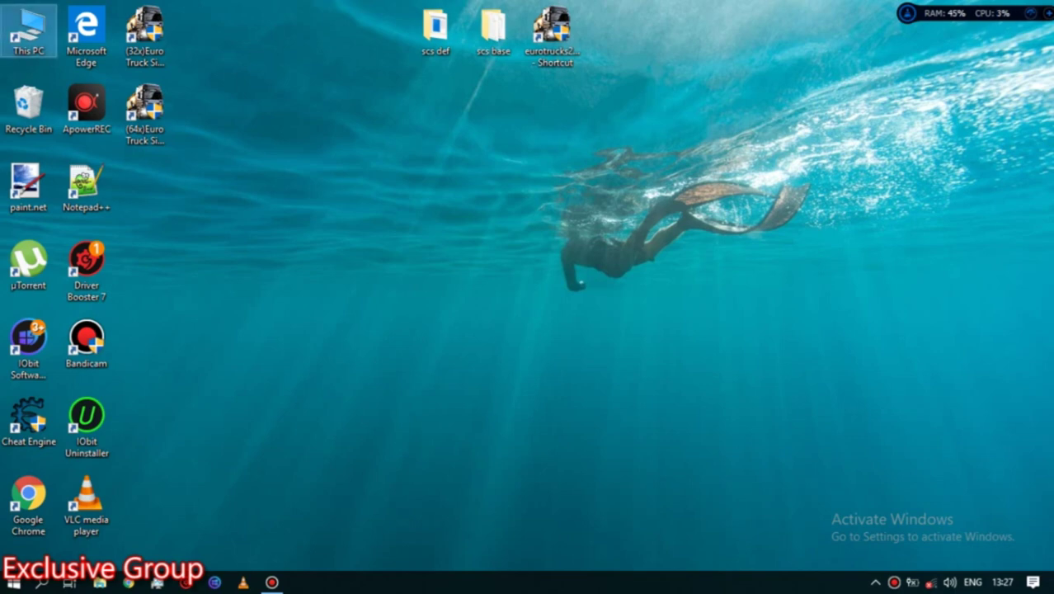
double_click(28, 32)
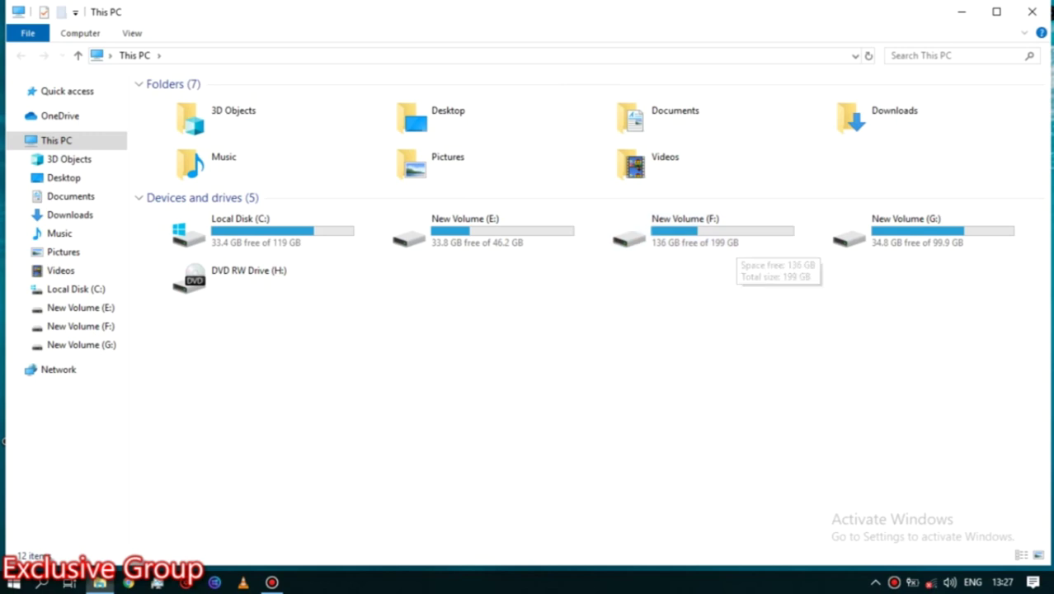
double_click(651, 231)
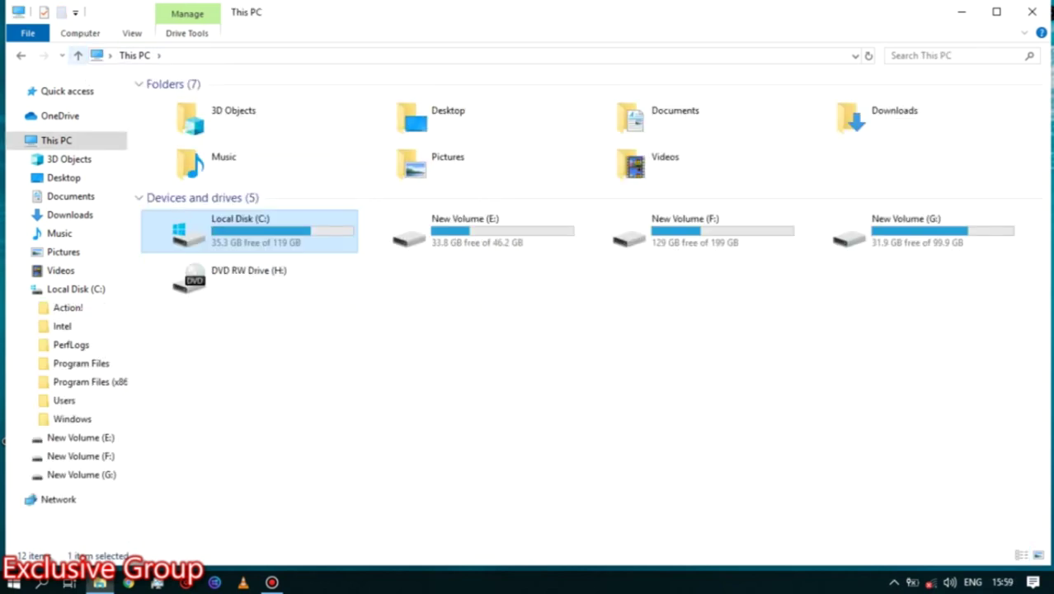
click(80, 456)
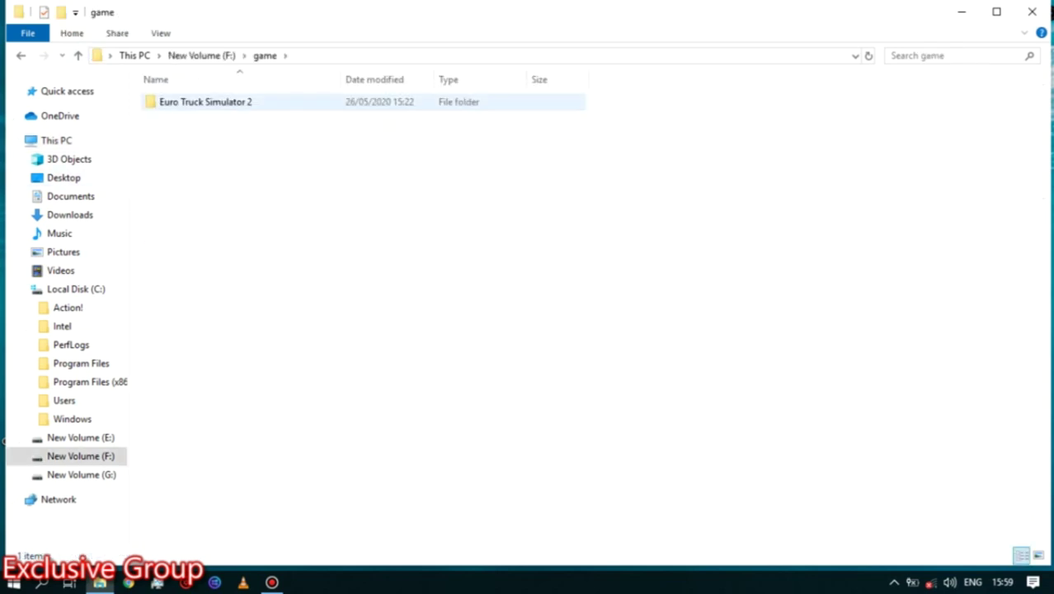
double_click(387, 103)
double_click(165, 101)
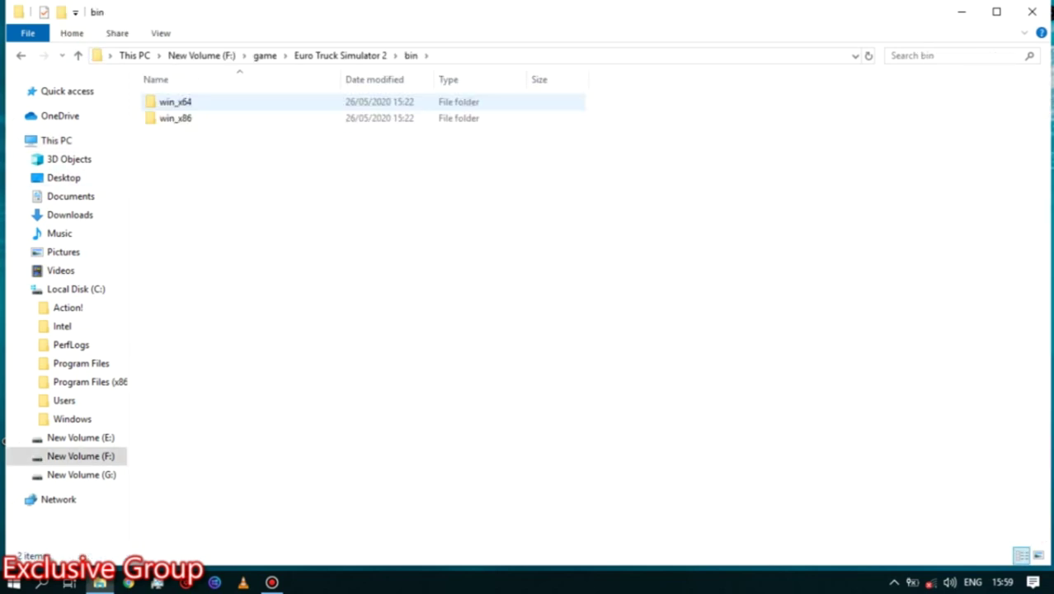
double_click(165, 102)
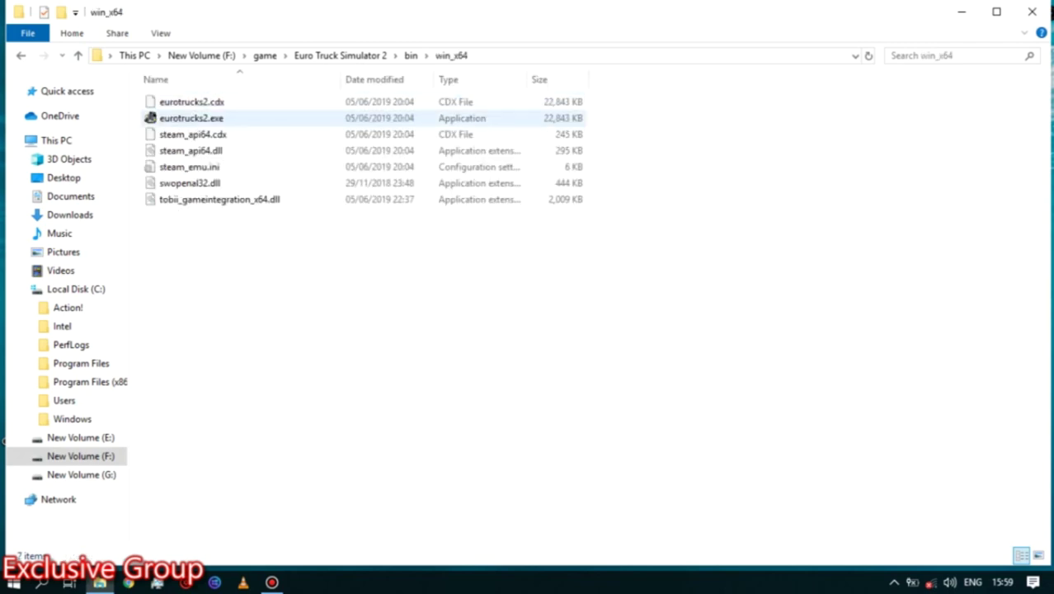
click(191, 118)
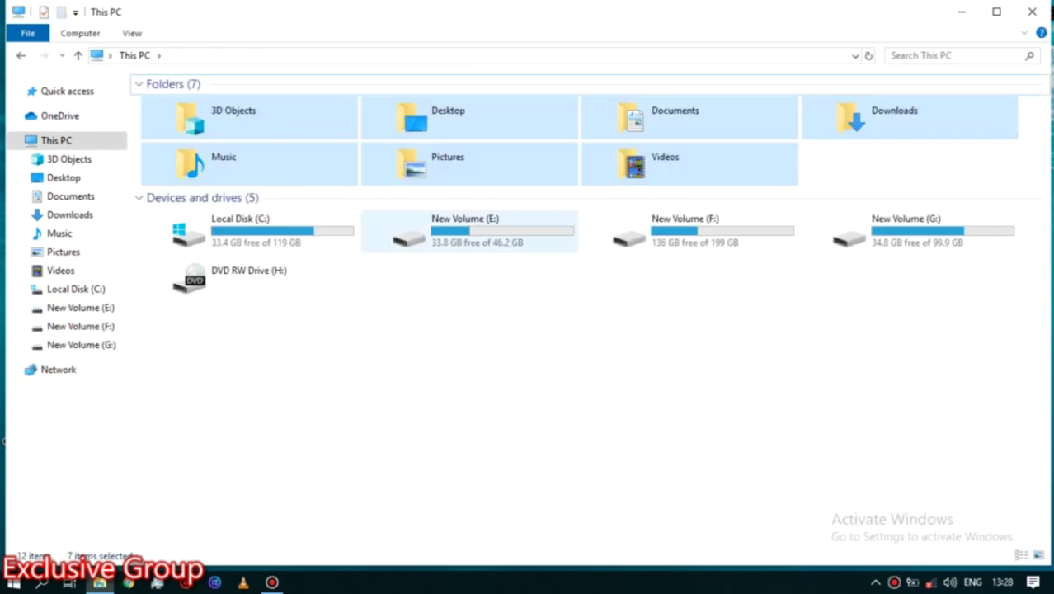
Browse New Volume (E:) to game > Euro Truck Simulator 2 > bin > win_x64 to examine that installation's program files
double_click(466, 231)
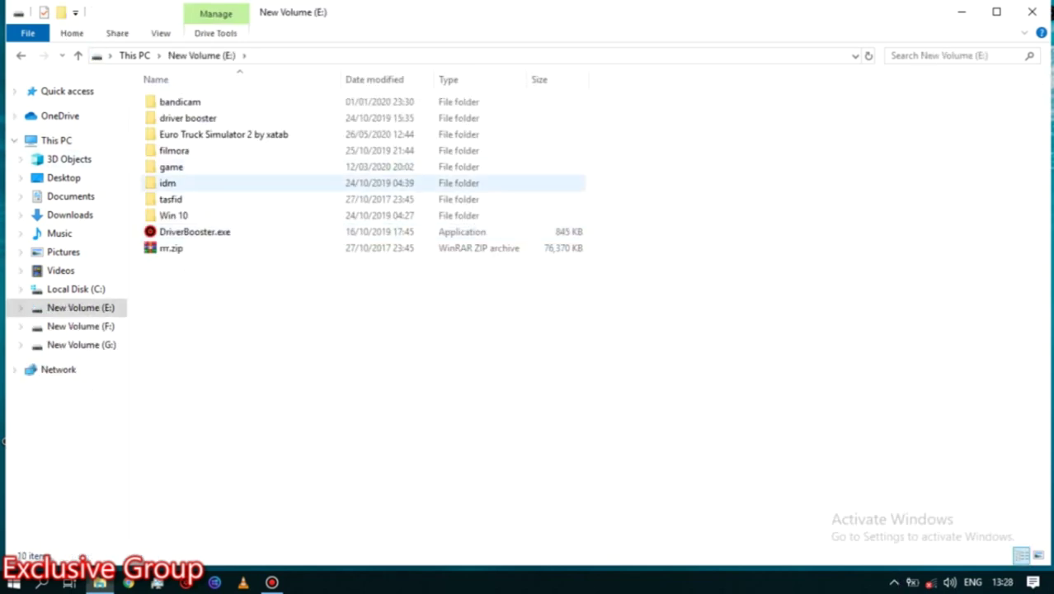
double_click(171, 166)
double_click(206, 102)
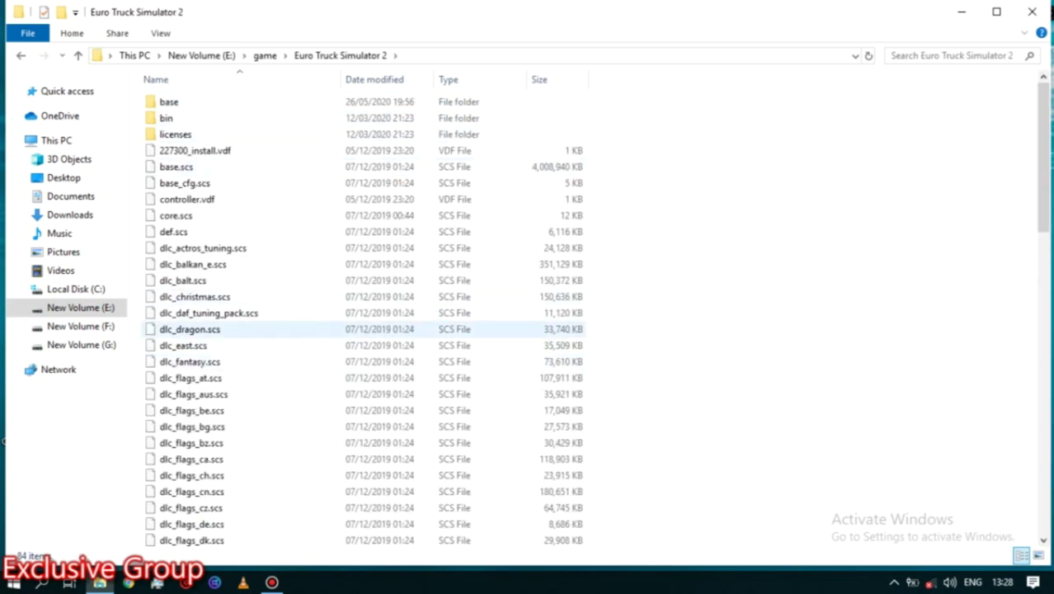
double_click(165, 117)
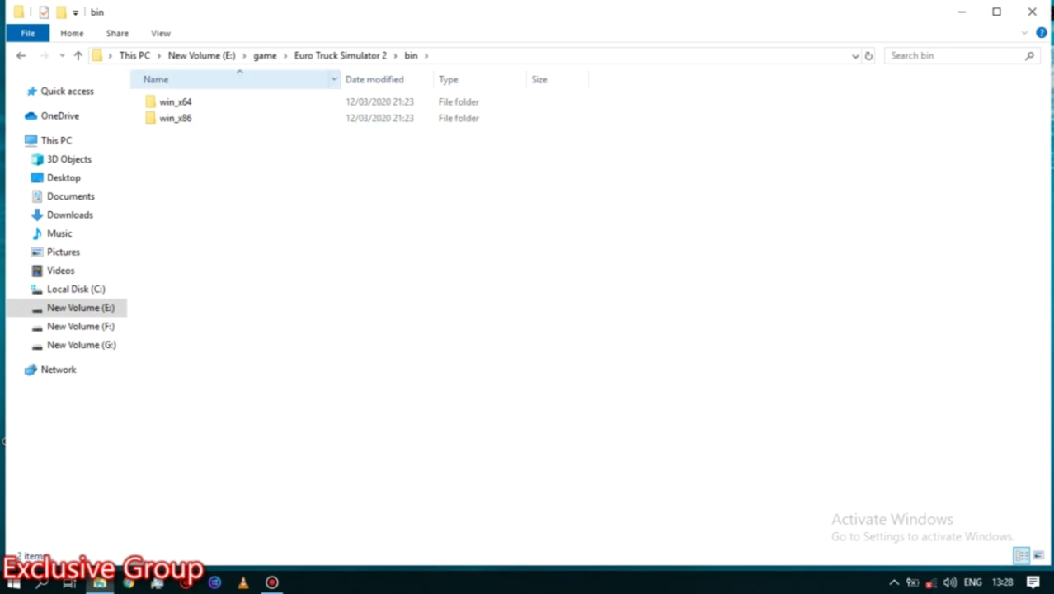
double_click(175, 101)
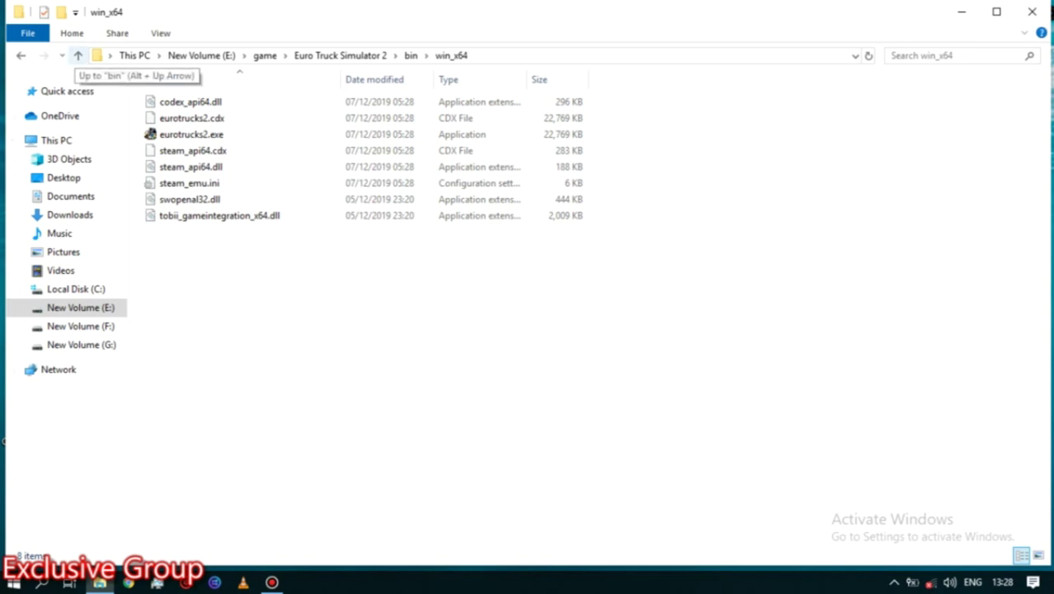
Return to This PC and open the mod folder in Documents > Euro Truck Simulator 2 to examine its mod files
click(78, 55)
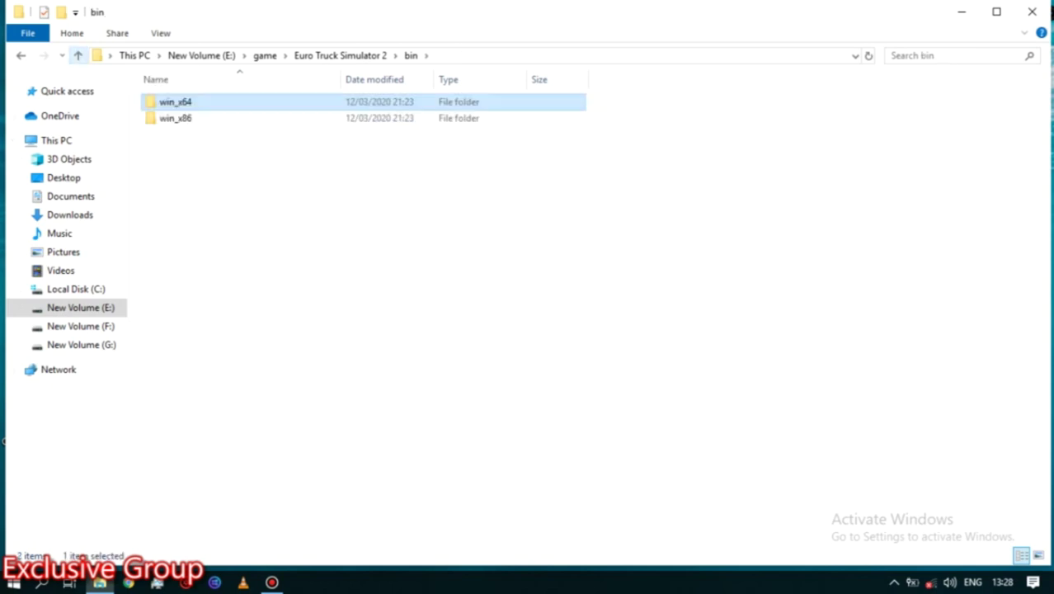
click(77, 55)
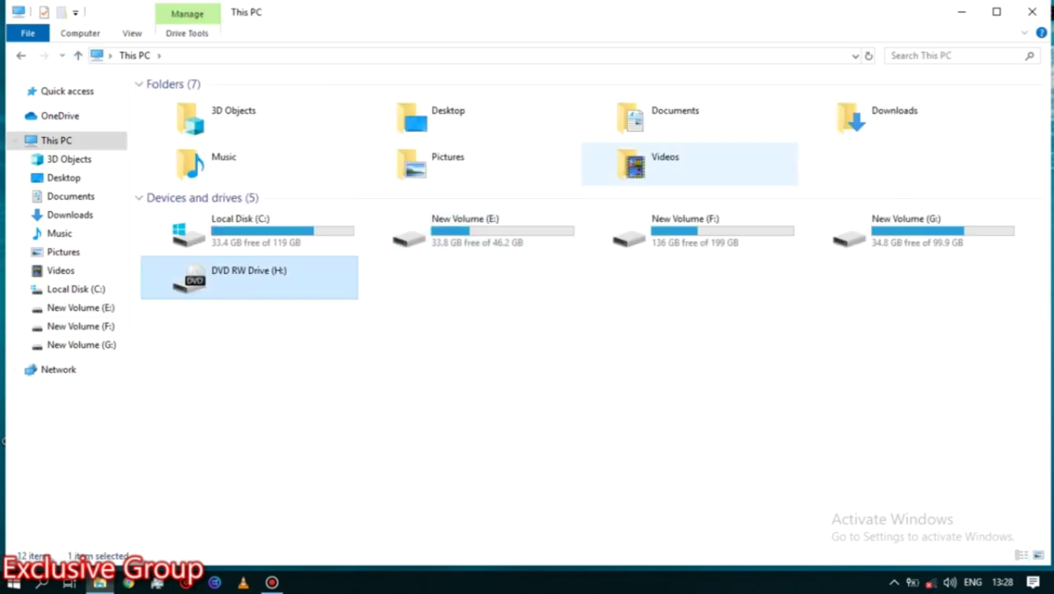
double_click(652, 117)
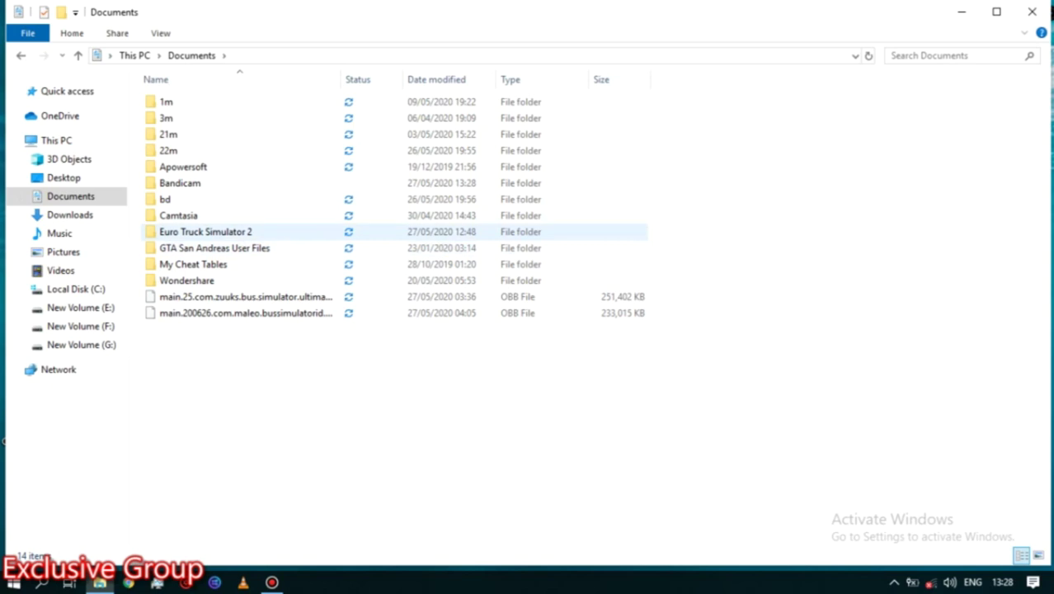
double_click(205, 232)
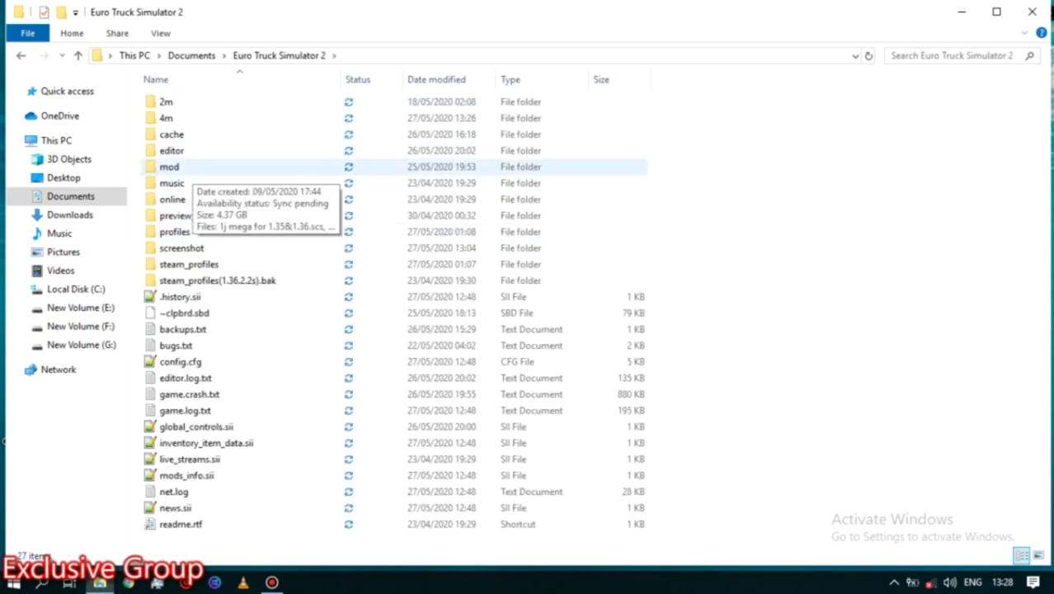
double_click(177, 166)
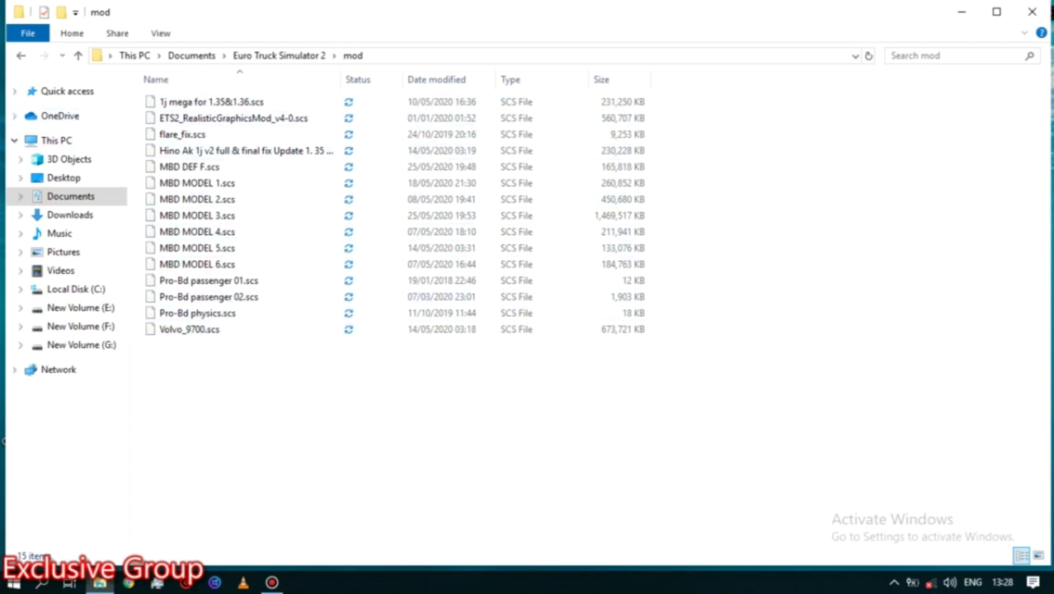
Check the contents of the profiles folder and return to the Euro Truck Simulator 2 folder in Documents
click(79, 55)
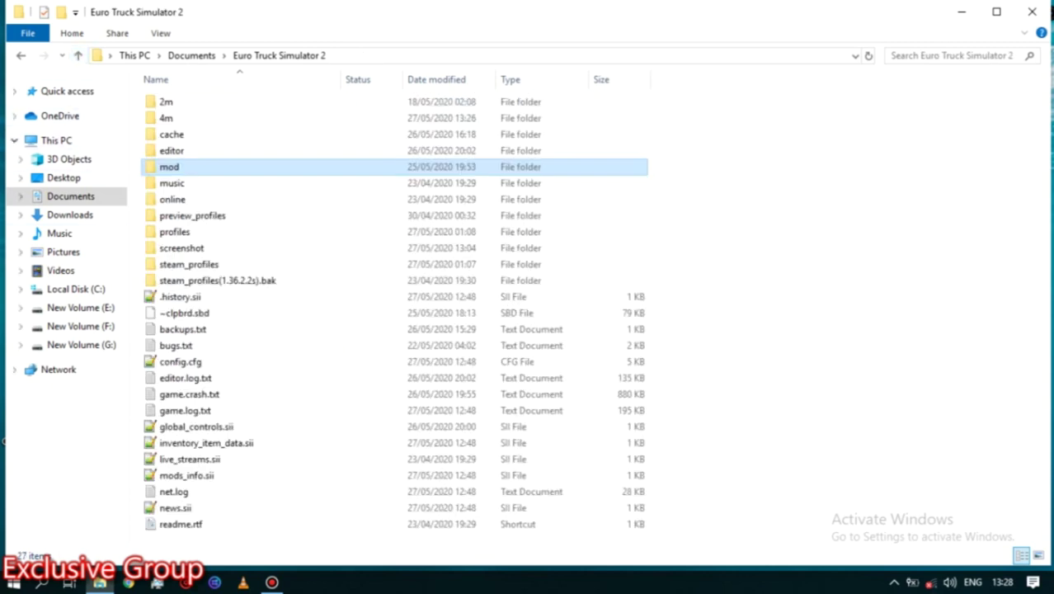
click(174, 232)
double_click(174, 232)
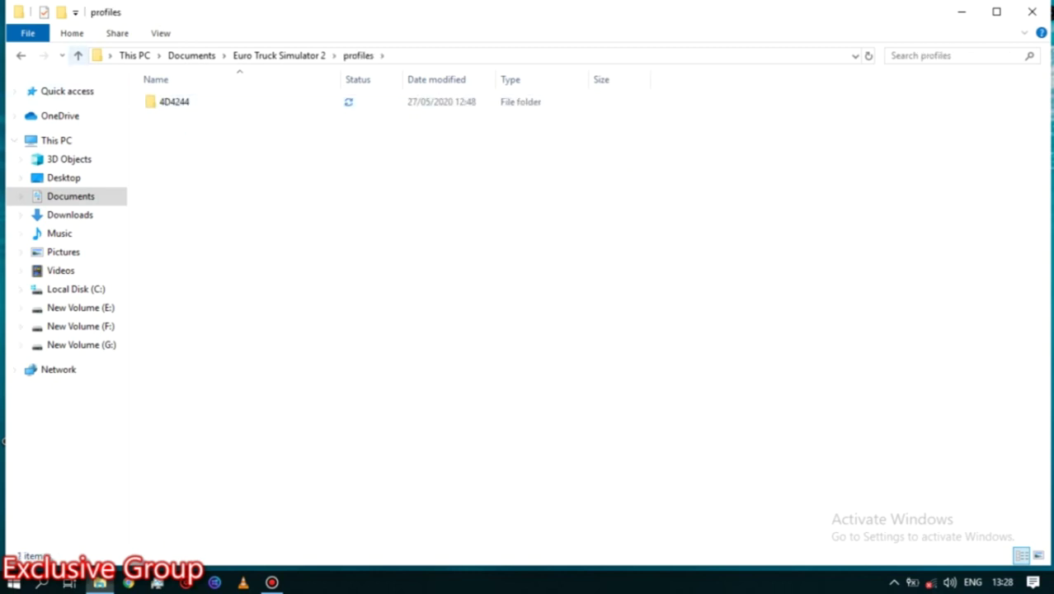
click(77, 55)
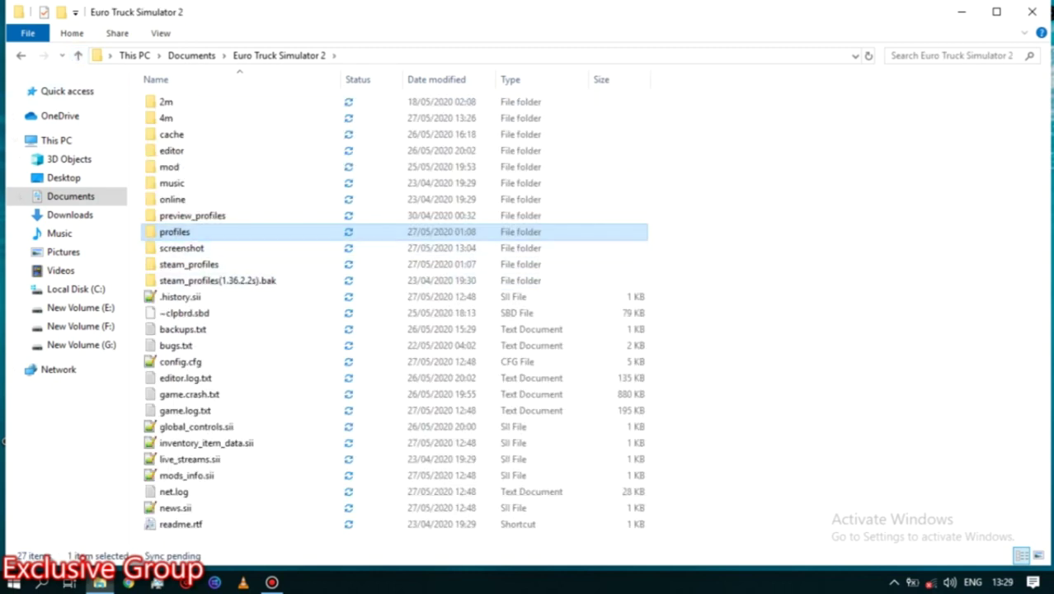
Move the 4D4244 profile folder from the profiles folder into the mod folder
double_click(174, 232)
right_click(181, 102)
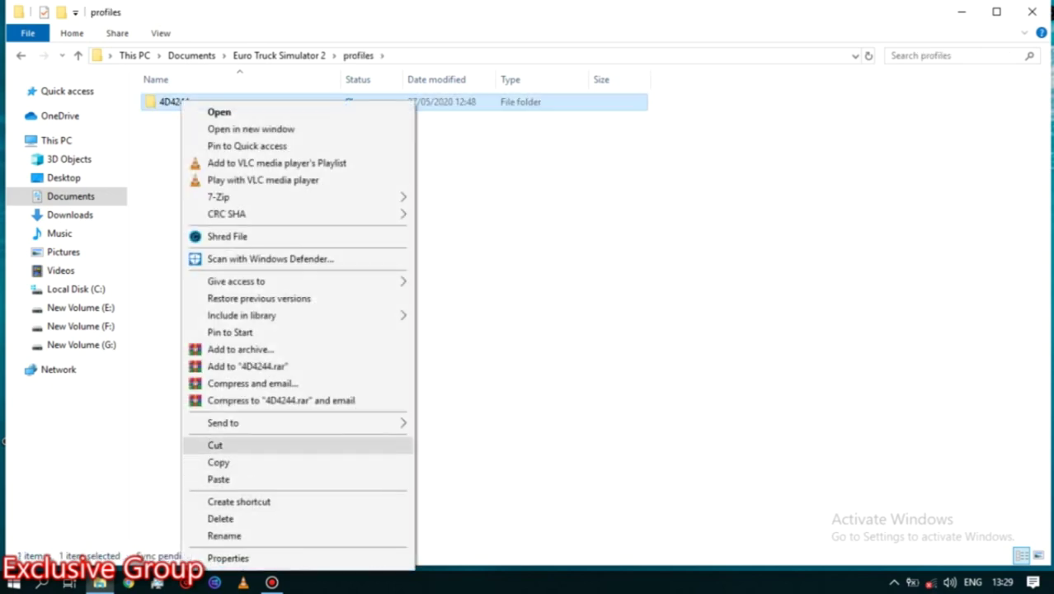
click(216, 445)
click(78, 55)
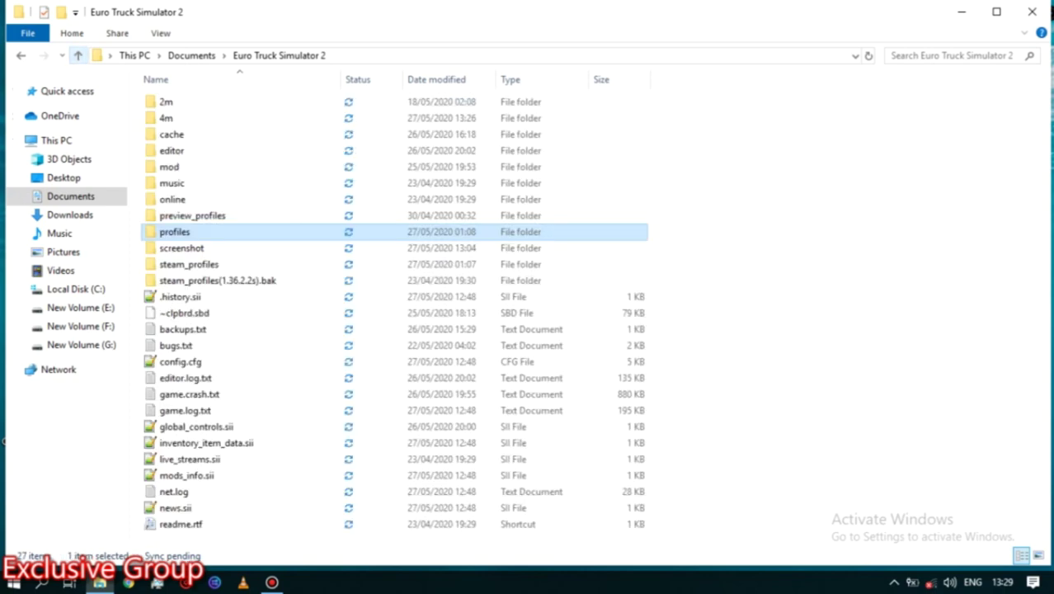
double_click(169, 167)
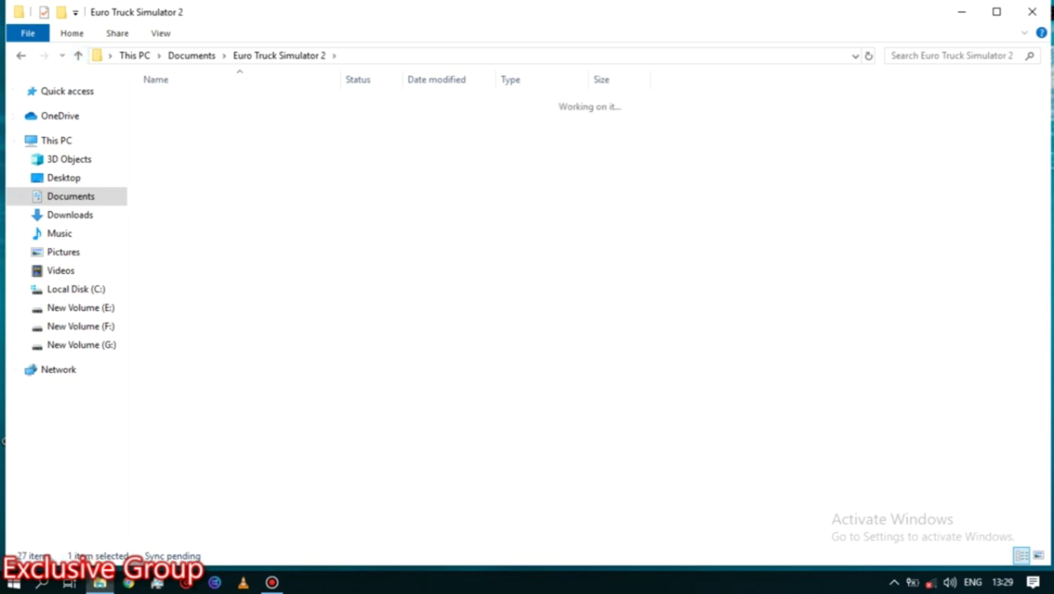
right_click(845, 216)
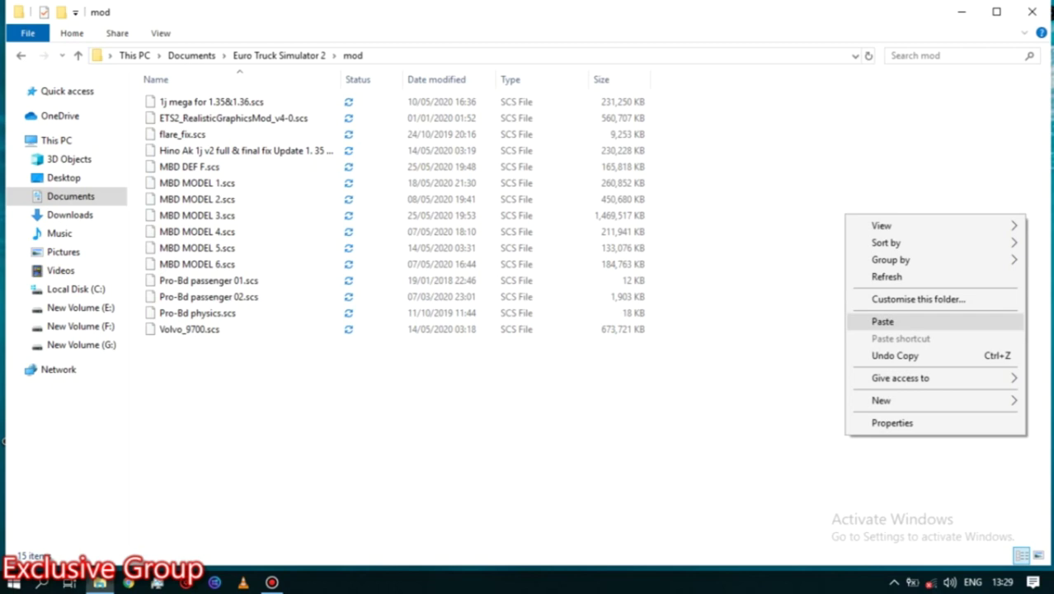
click(883, 321)
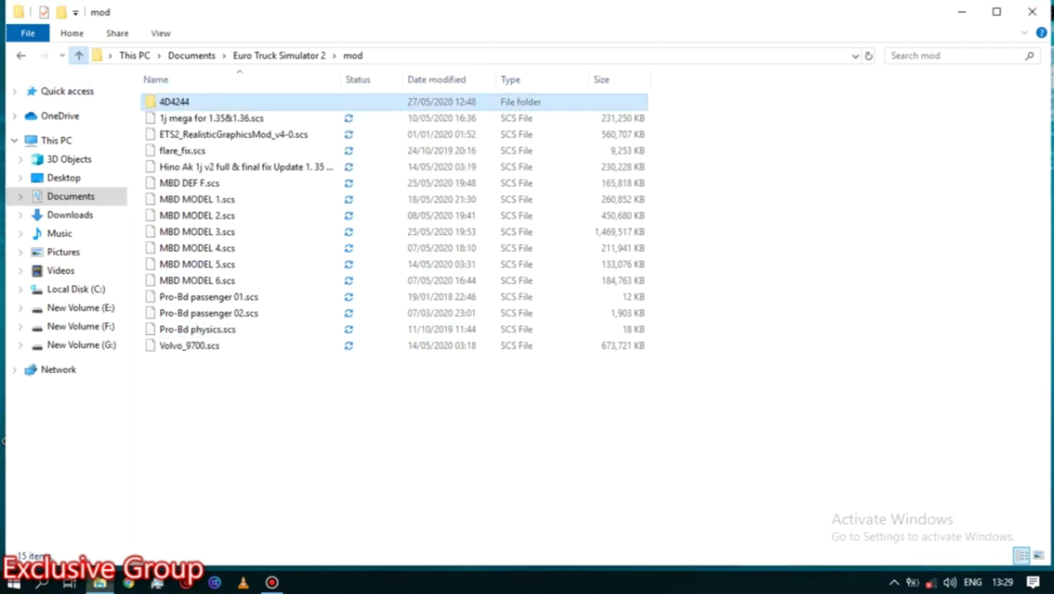
Rename the mod folder in Documents > Euro Truck Simulator 2 as 6m
click(77, 55)
right_click(213, 166)
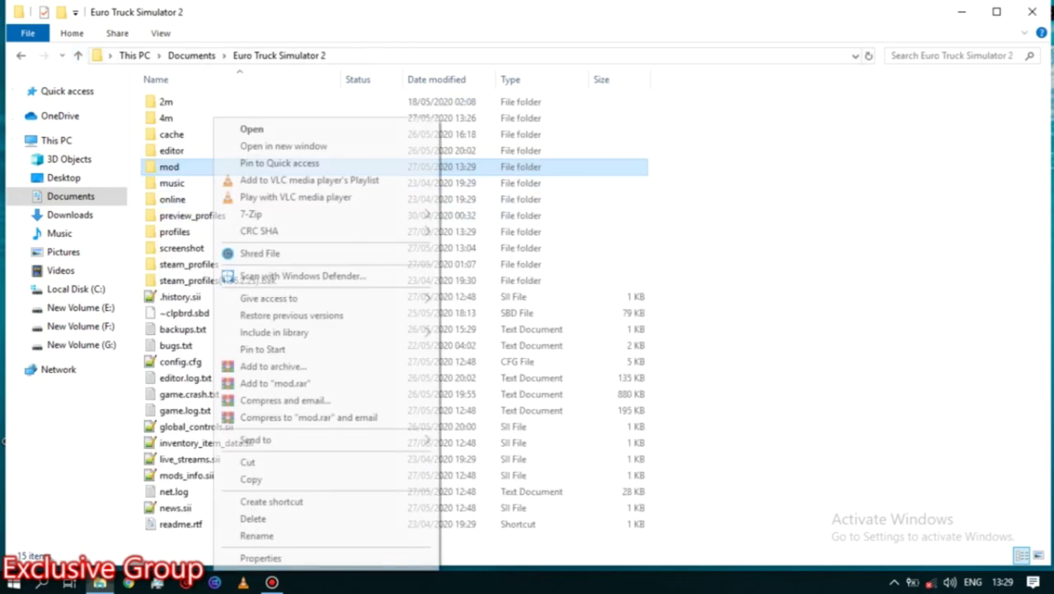
click(247, 536)
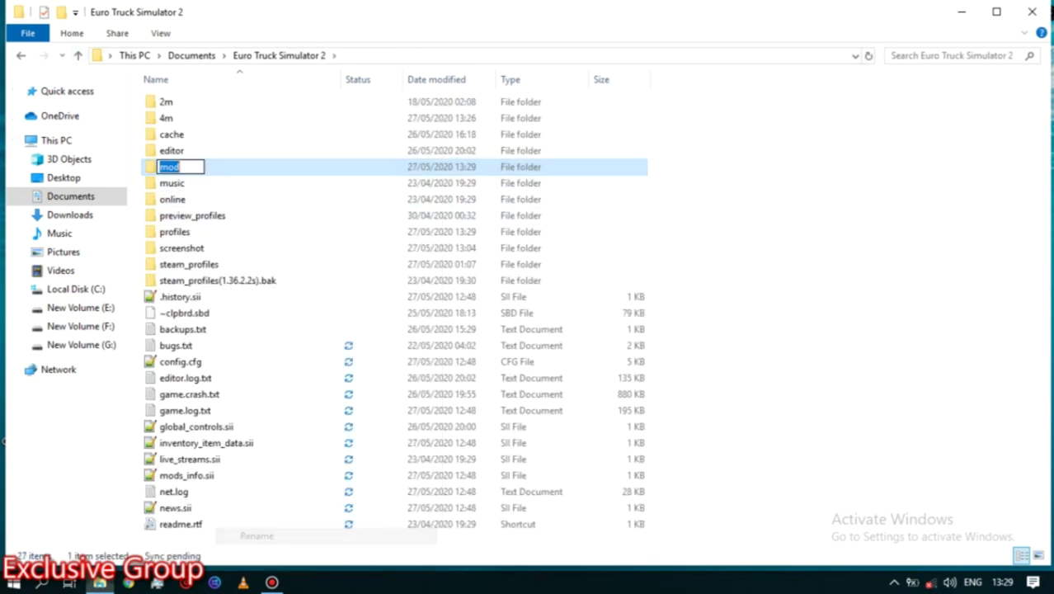
key(BackSpace)
text(6m)
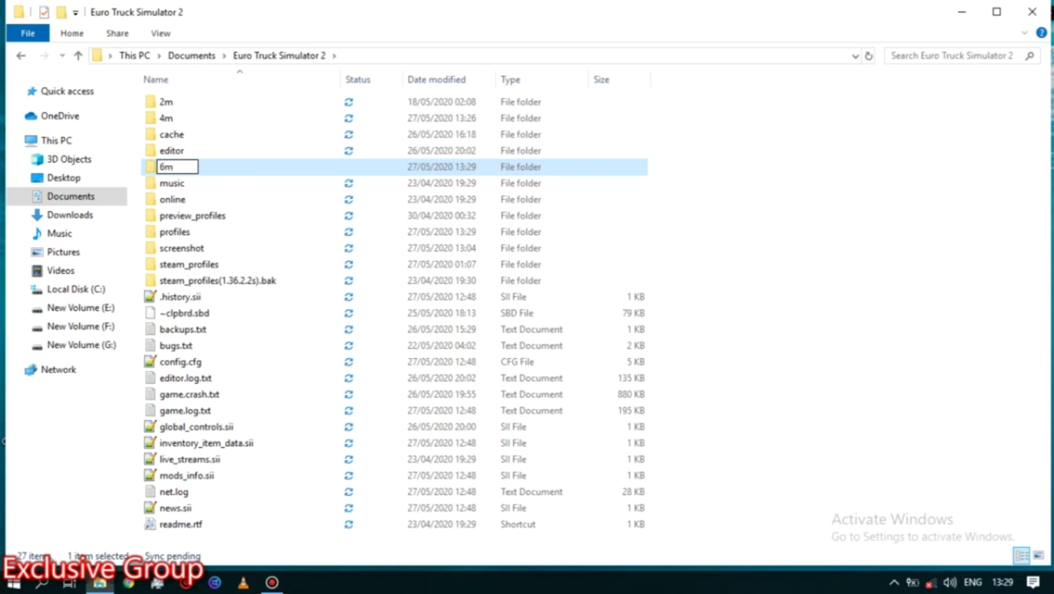
key(Return)
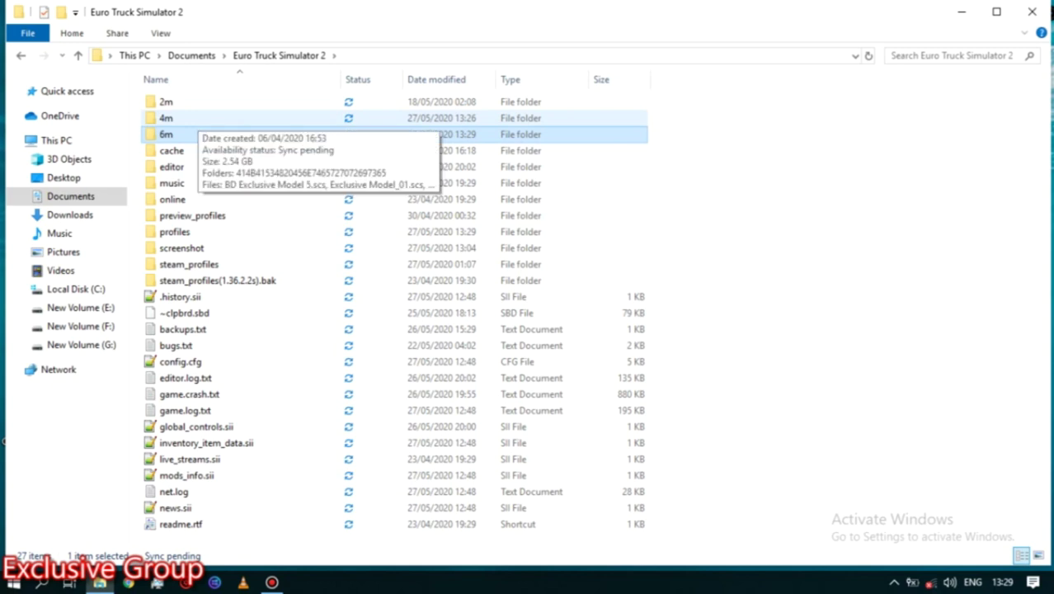
click(166, 118)
right_click(166, 118)
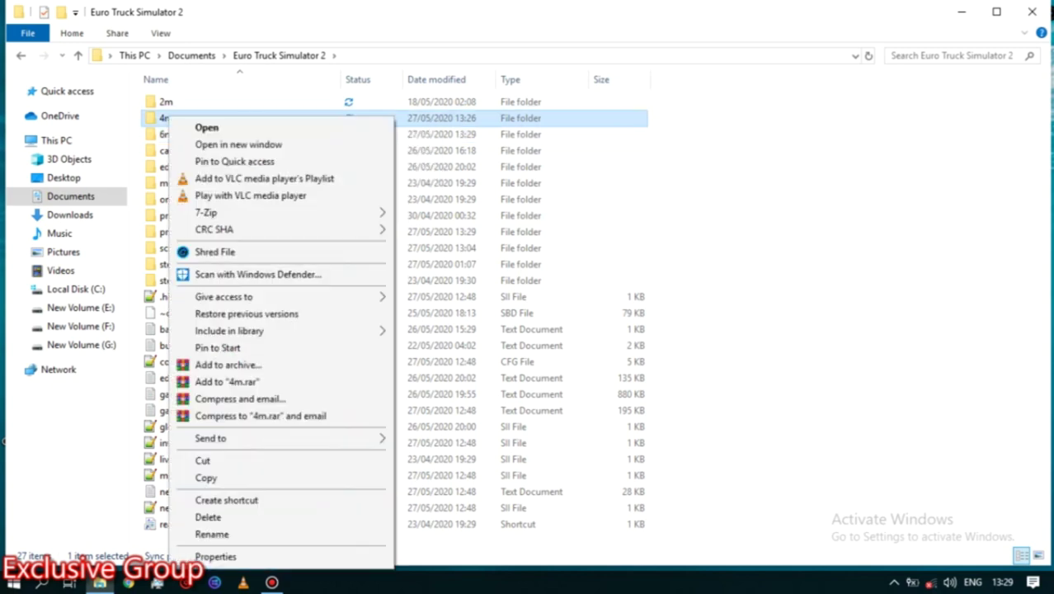
click(206, 128)
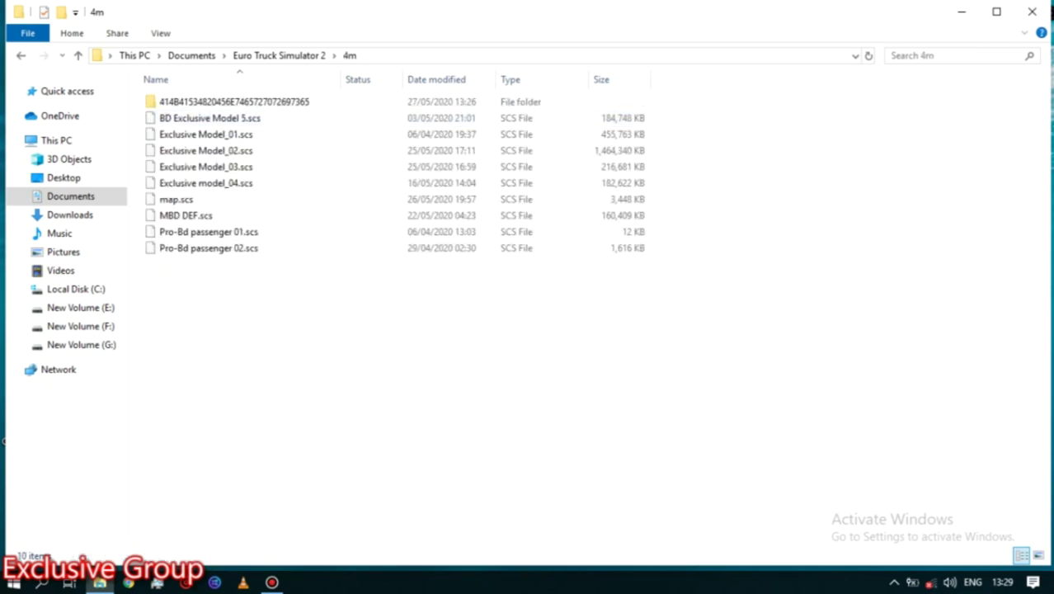
right_click(276, 101)
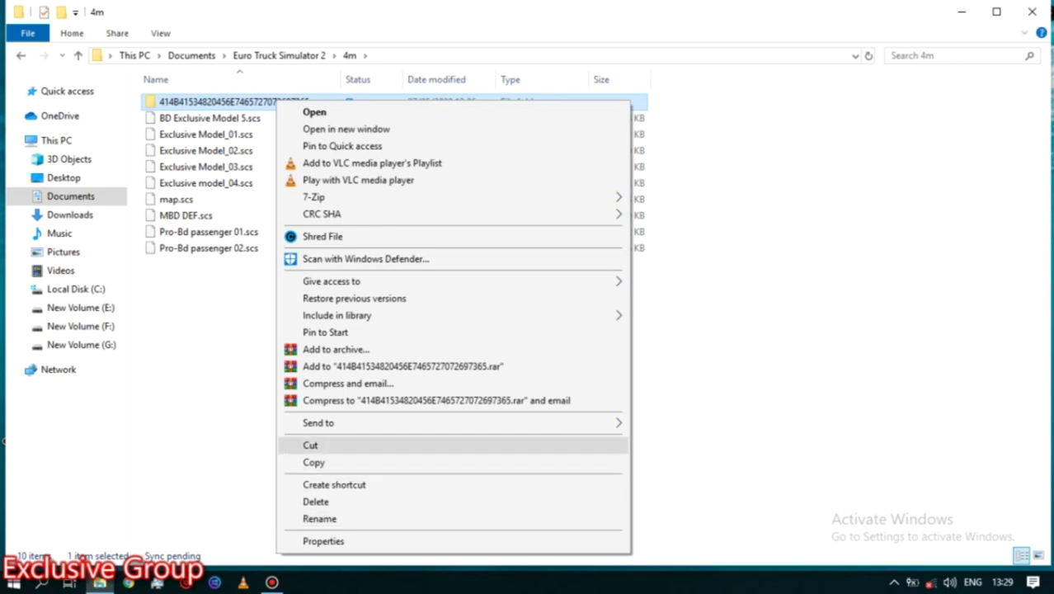
click(310, 444)
click(79, 56)
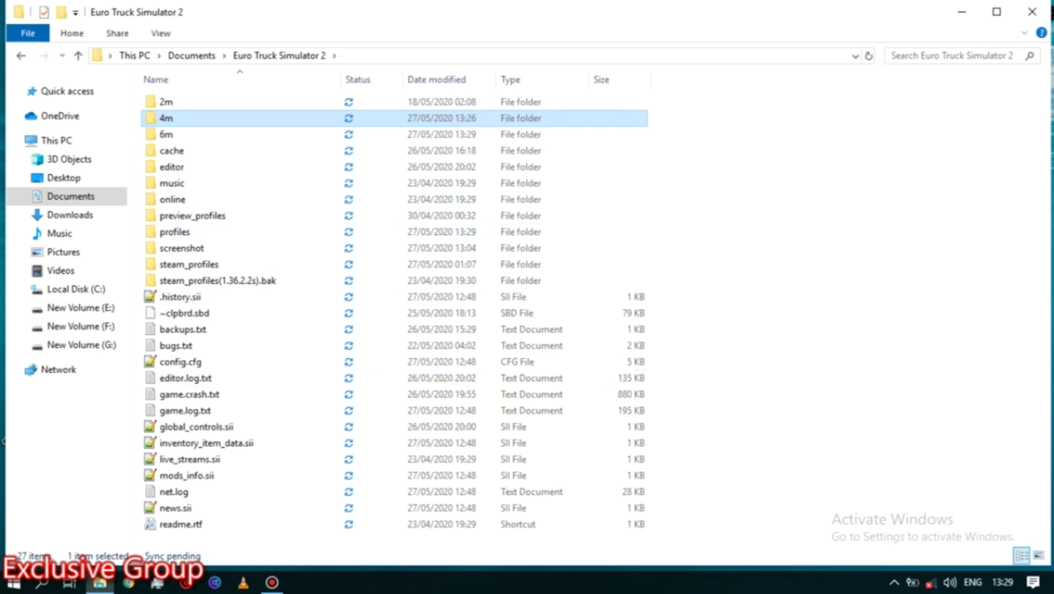
double_click(175, 232)
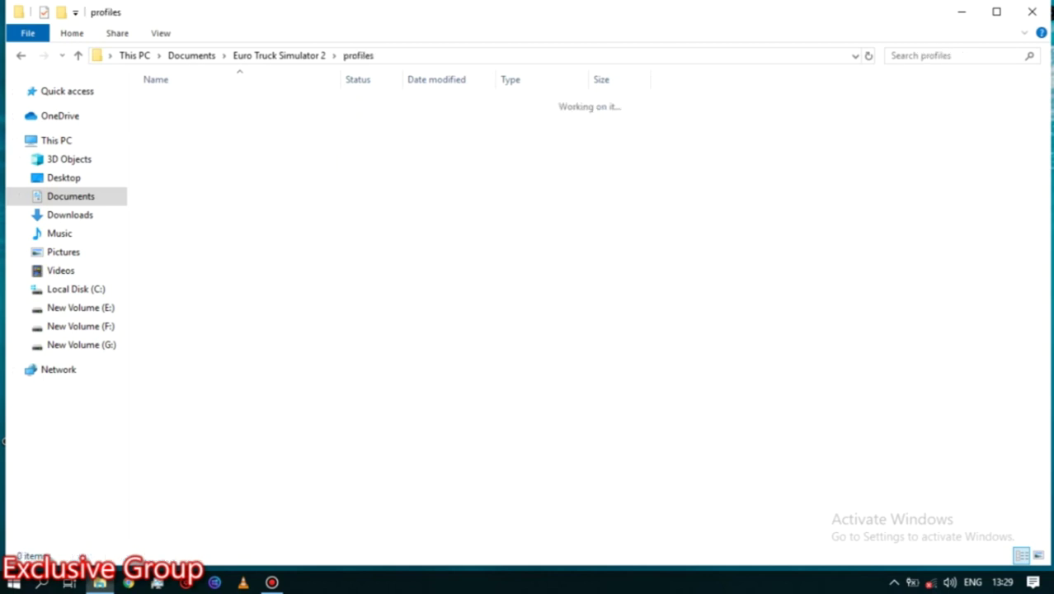
right_click(414, 169)
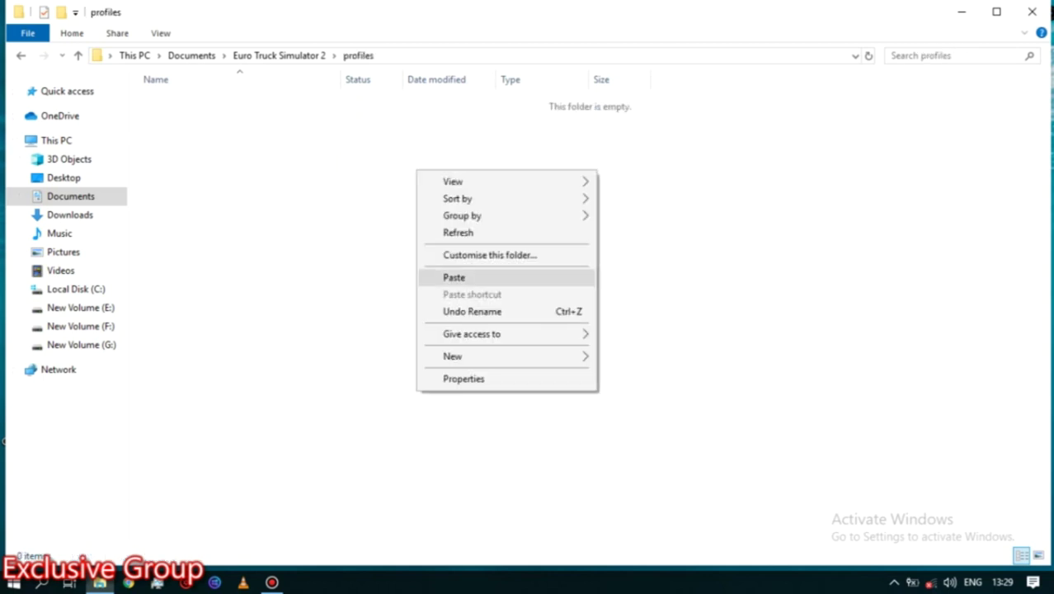
click(450, 277)
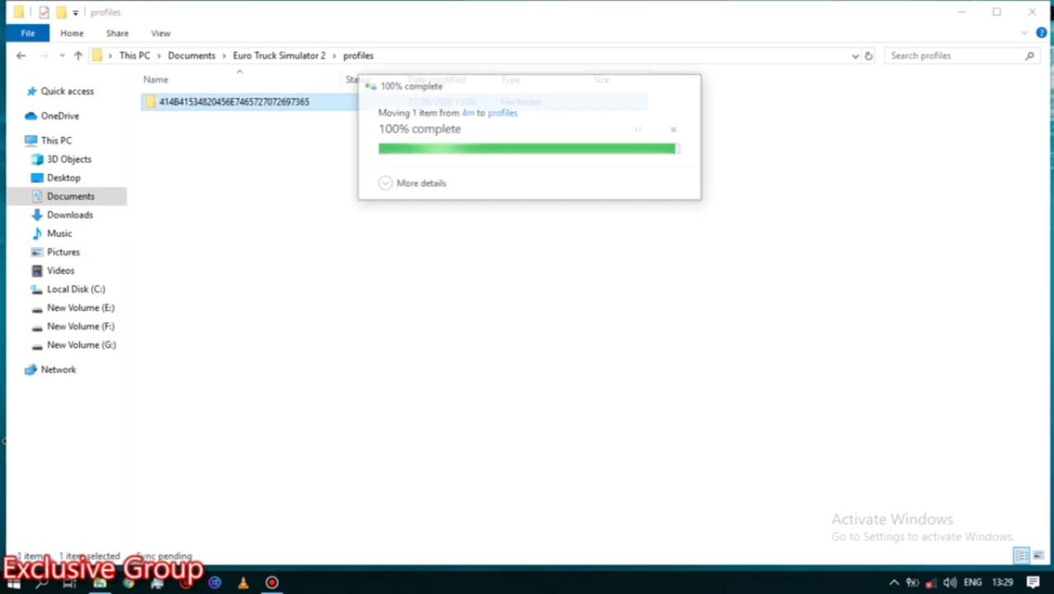
Rename the 4m folder in Documents > Euro Truck Simulator 2 as mod
click(77, 55)
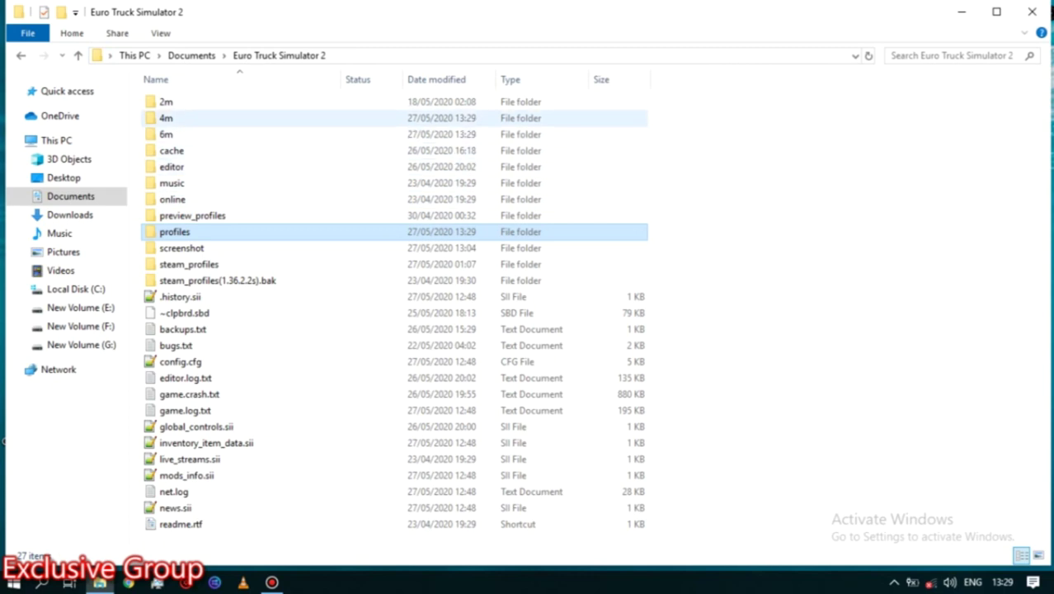
click(165, 118)
right_click(171, 116)
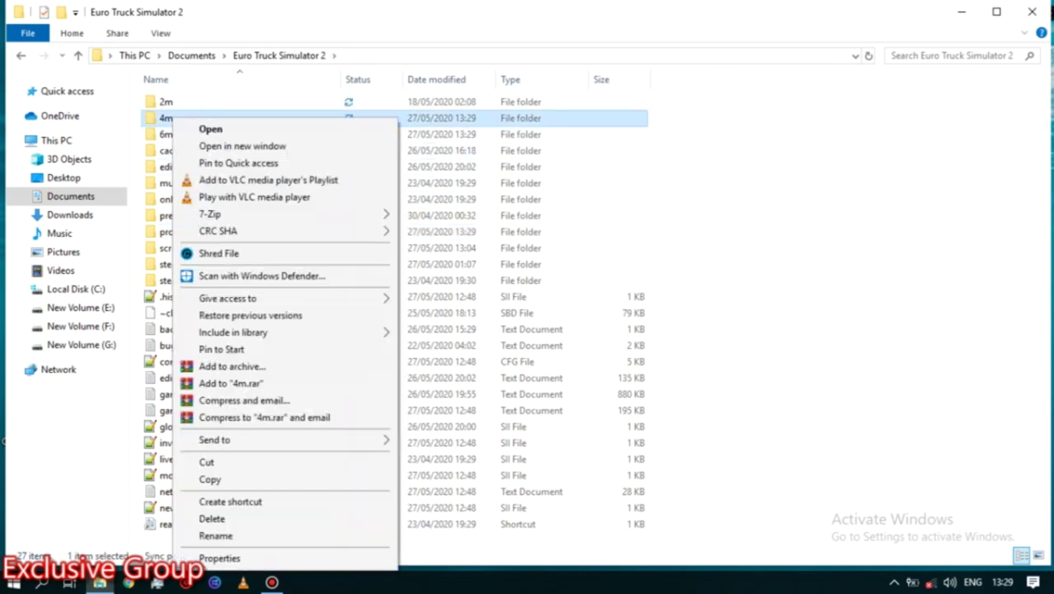
click(207, 535)
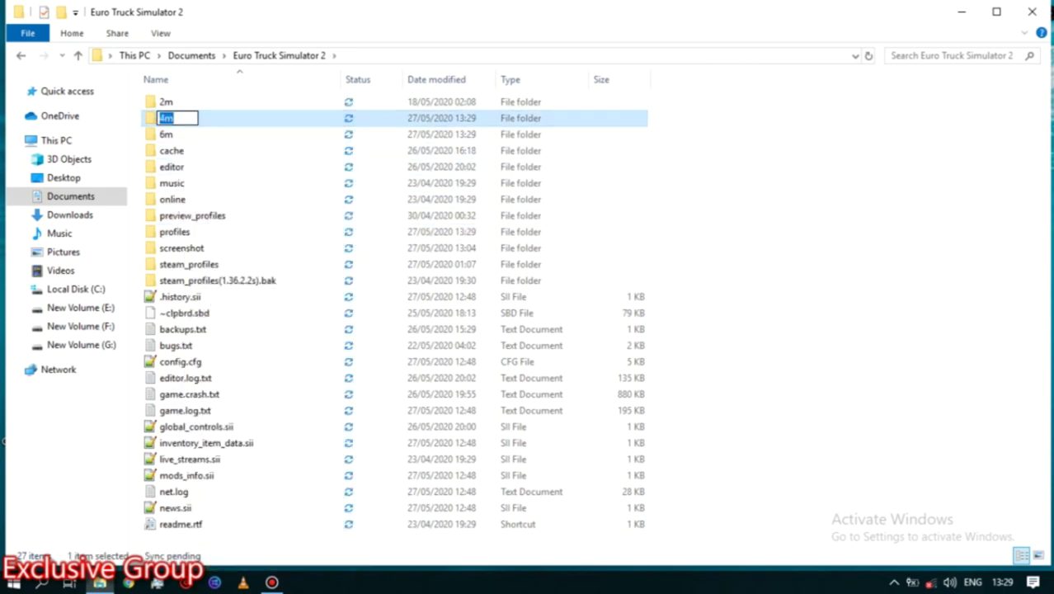
key(BackSpace)
text(mod)
key(Return)
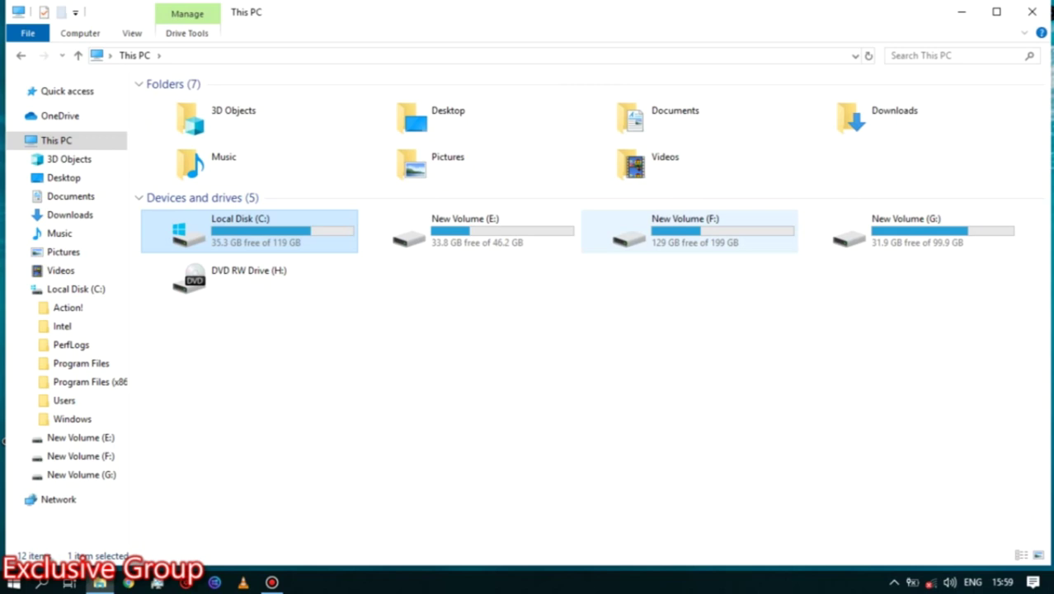
Launch eurotrucks2.exe from game > Euro Truck Simulator 2 > bin > win_x64 on New Volume (F:)
double_click(687, 232)
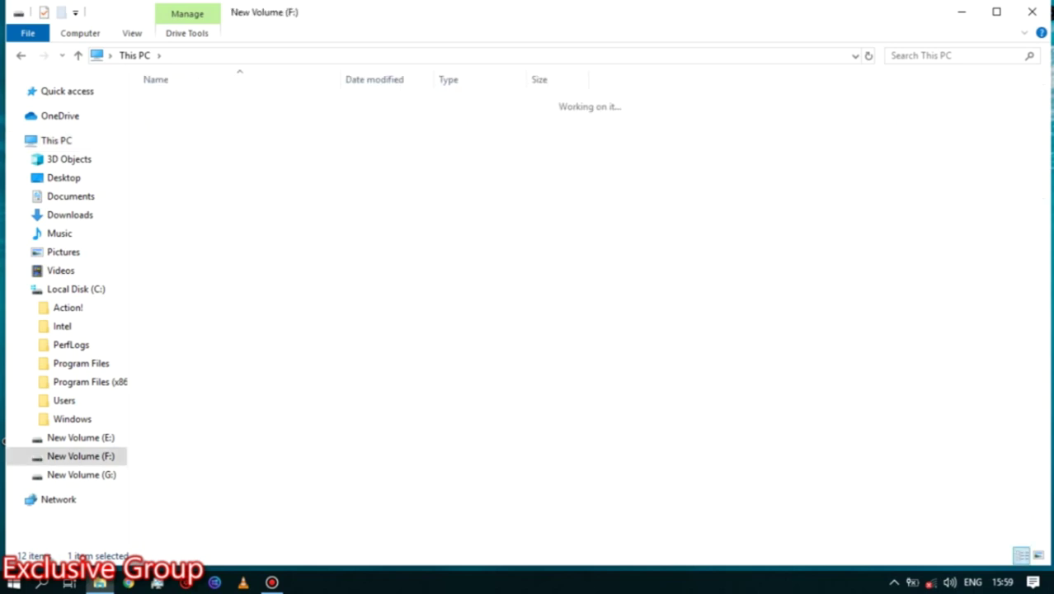
double_click(170, 166)
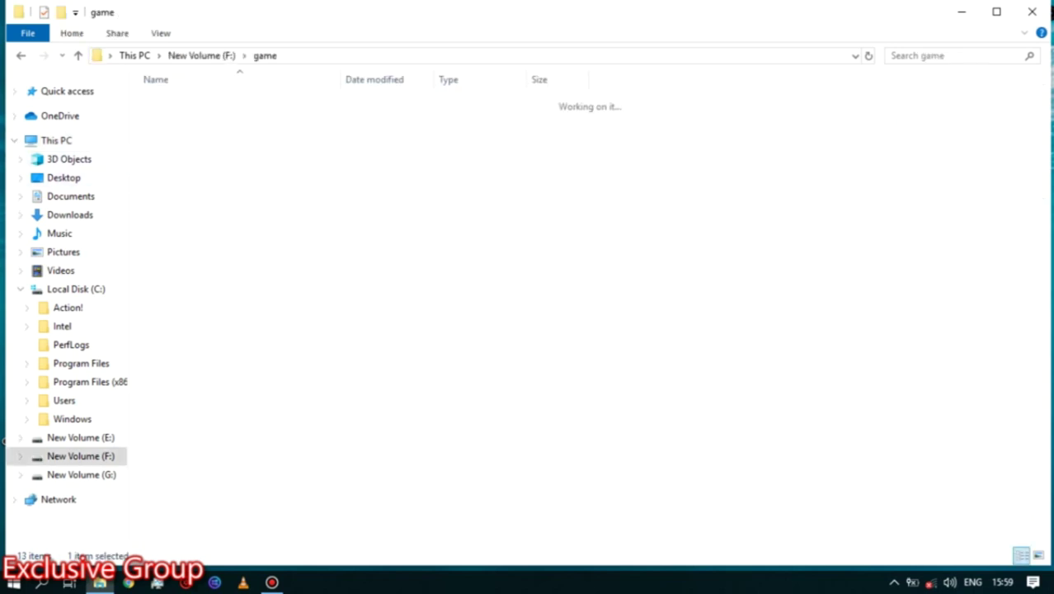
double_click(205, 101)
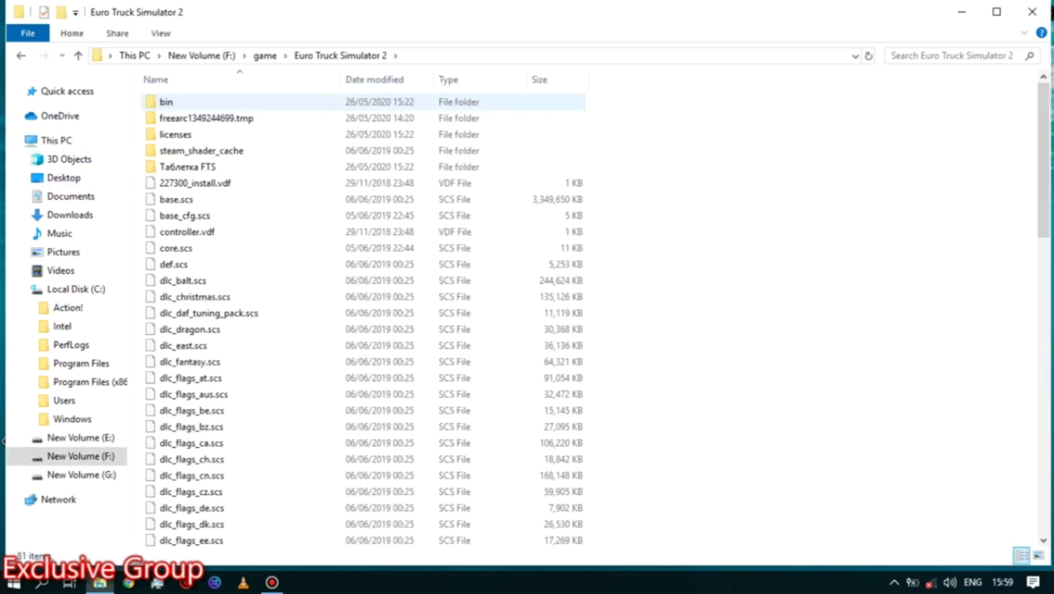
double_click(174, 101)
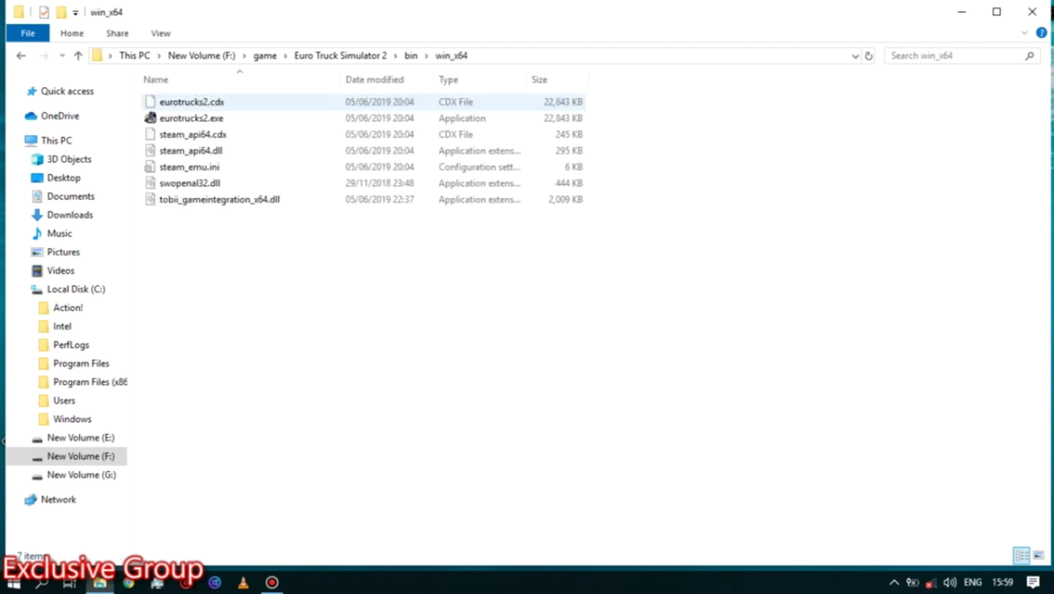
click(191, 118)
click(192, 118)
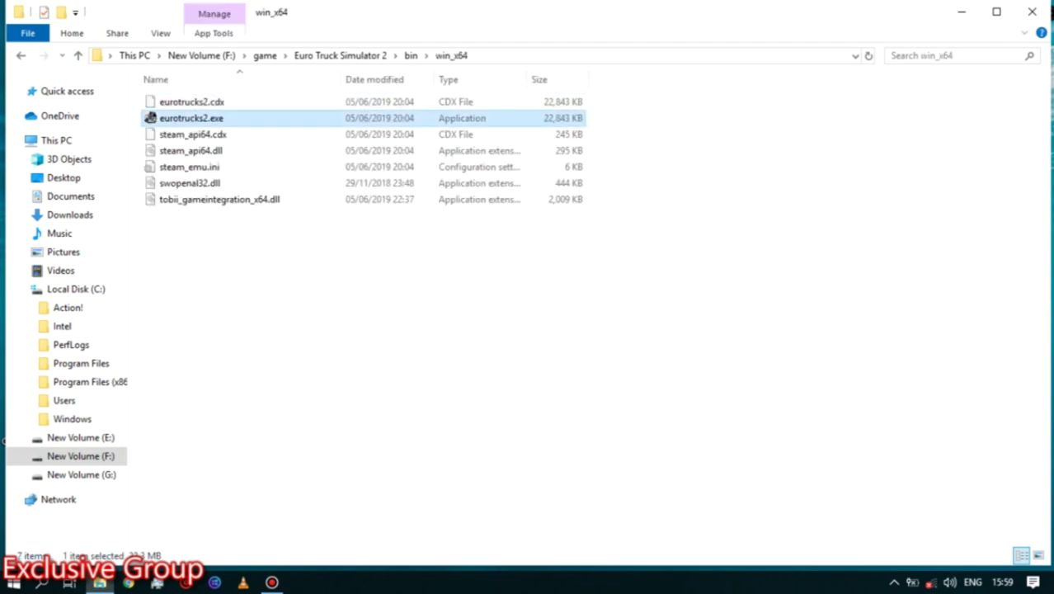